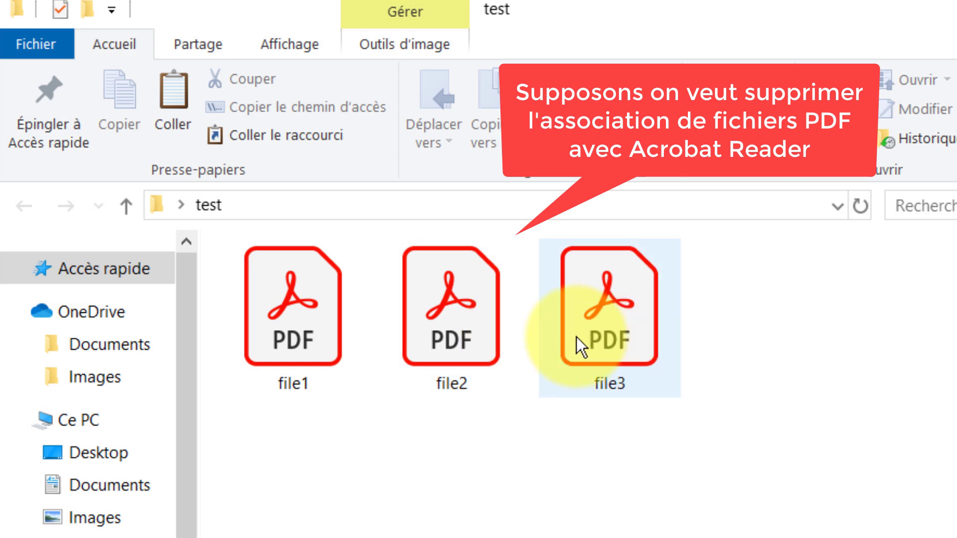
{"action": "left_click", "coordinate": [308, 344]}
{"action": "left_click", "coordinate": [601, 348]}
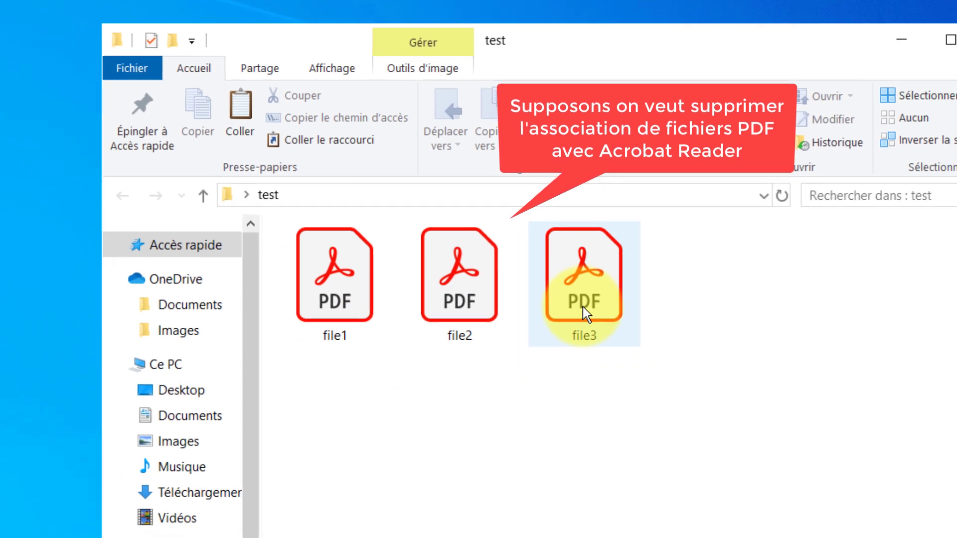
{"action": "left_click", "coordinate": [517, 309]}
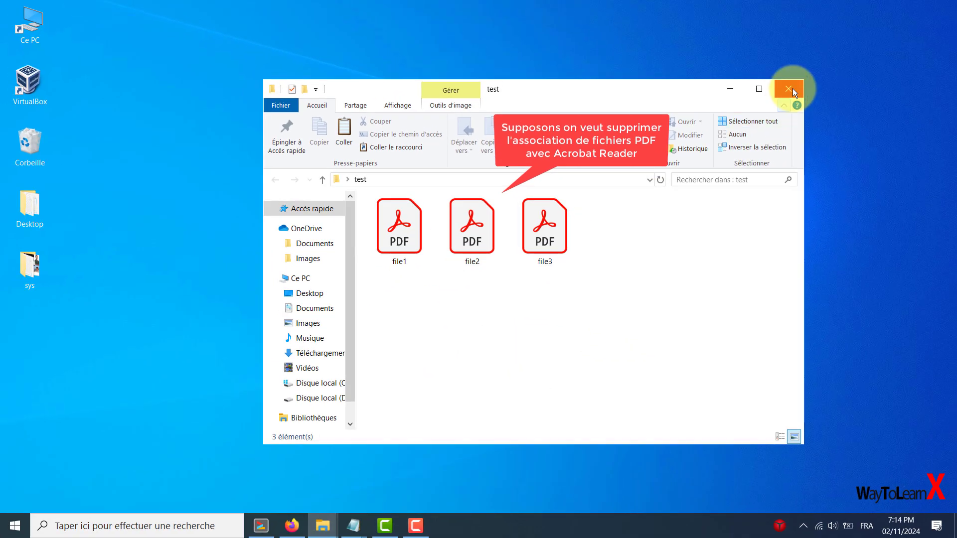
Close the test folder window, then find and open Options de l'Explorateur de fichiers through Windows search.
{"action": "left_click", "coordinate": [792, 88]}
{"action": "left_click", "coordinate": [154, 525]}
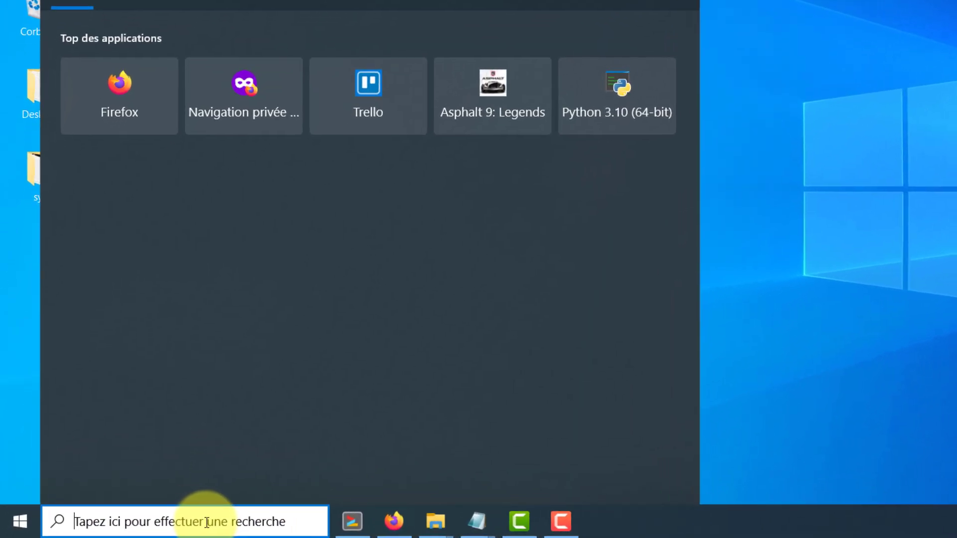
{"action": "type", "text": "options de "}
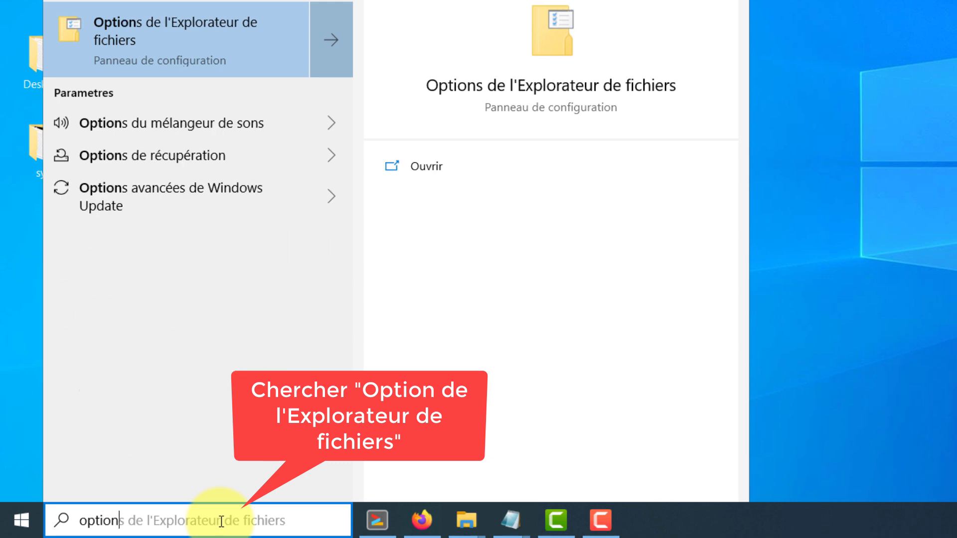
{"action": "type", "text": "l'e"}
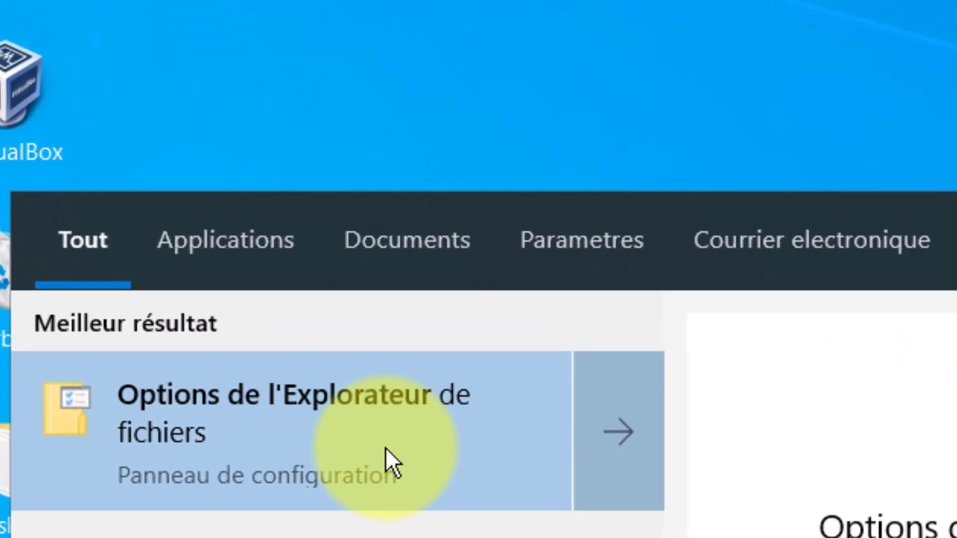
{"action": "left_click", "coordinate": [386, 450]}
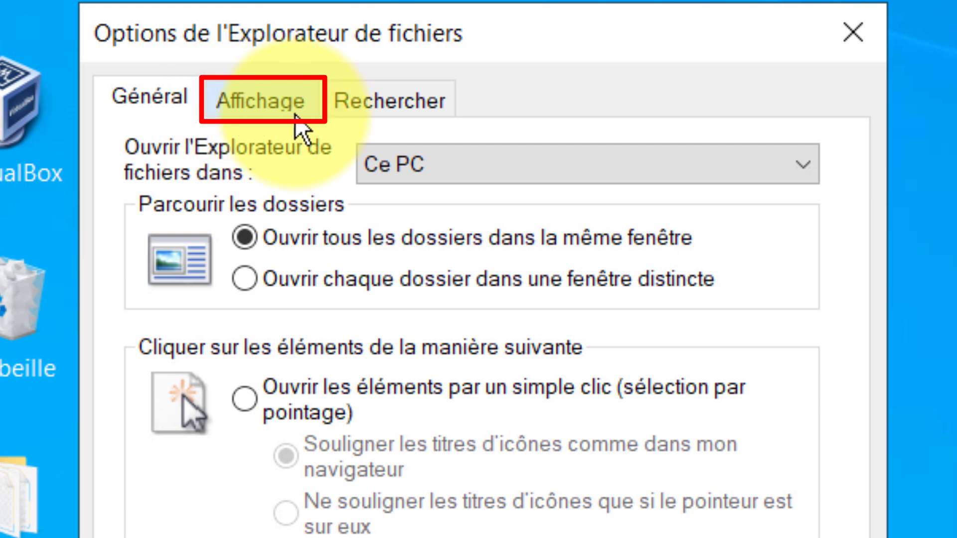
Disable "Masquer les extensions des fichiers dont le type est connu" in the advanced view settings, apply it and close the dialog.
{"action": "left_click", "coordinate": [260, 114]}
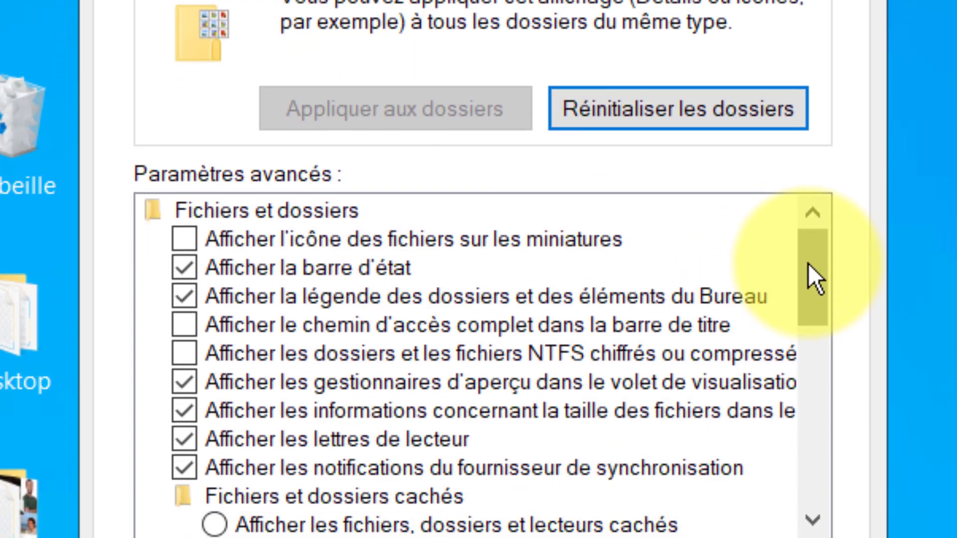
{"action": "left_click_drag", "start_coordinate": [808, 263], "coordinate": [815, 419]}
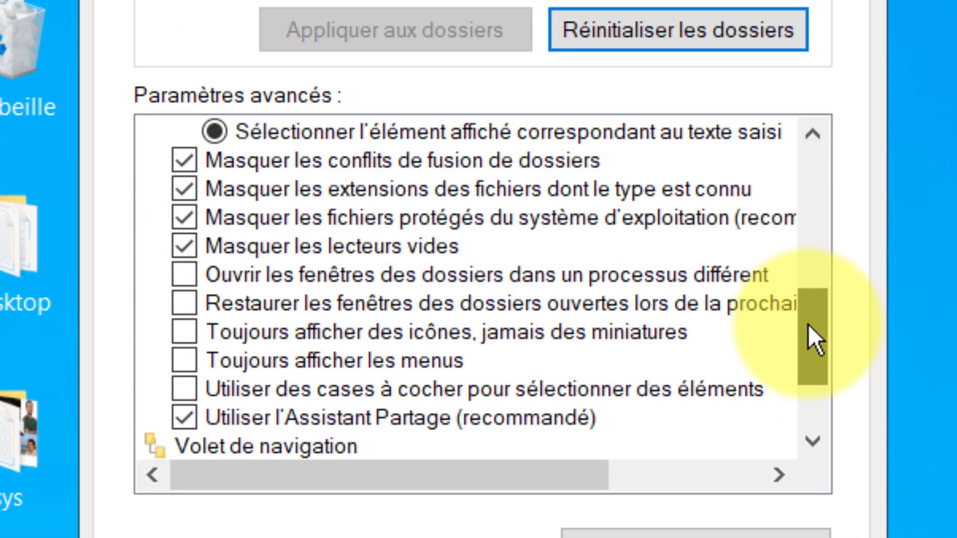
{"action": "mouse_move", "coordinate": [808, 324]}
{"action": "left_mouse_down"}
{"action": "mouse_move", "coordinate": [809, 333]}
{"action": "mouse_move", "coordinate": [811, 315]}
{"action": "left_mouse_up"}
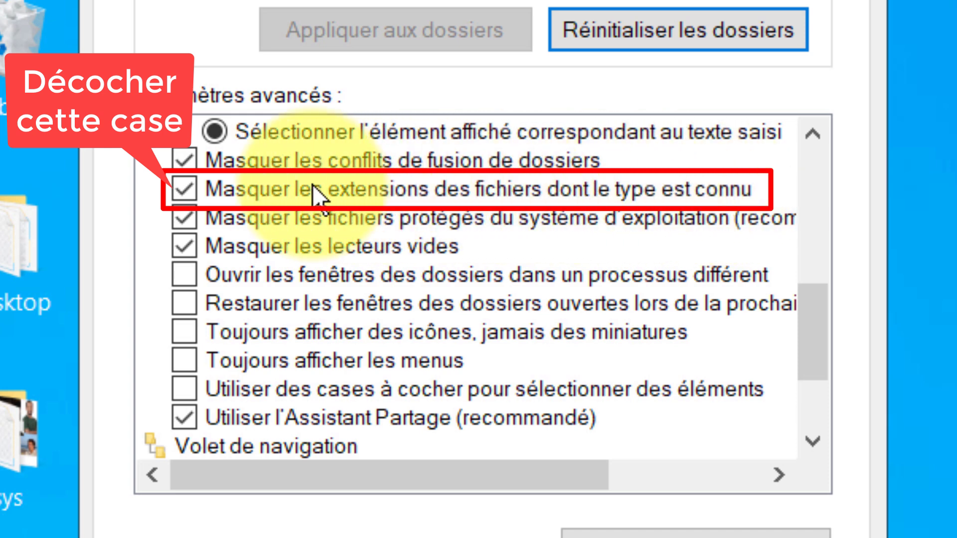
{"action": "left_click", "coordinate": [189, 187]}
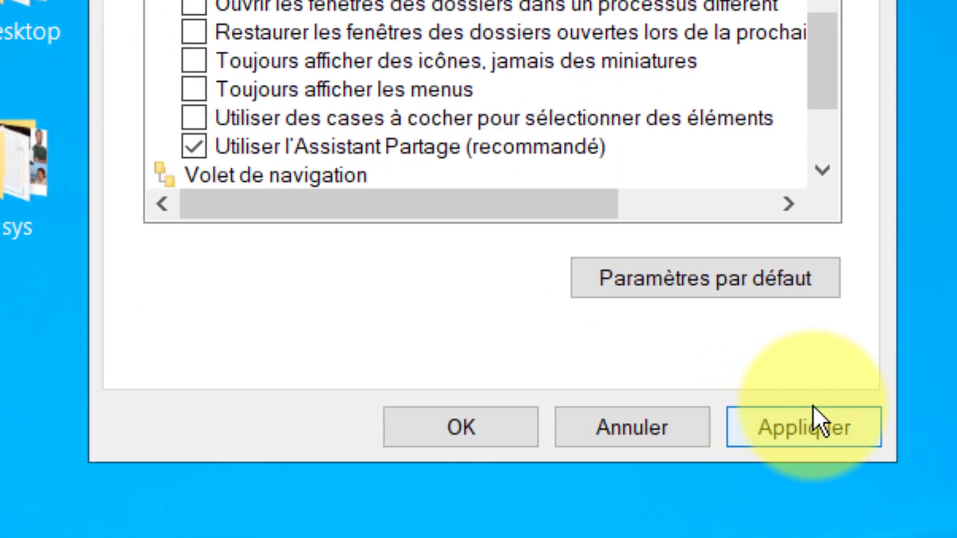
{"action": "left_click", "coordinate": [790, 451]}
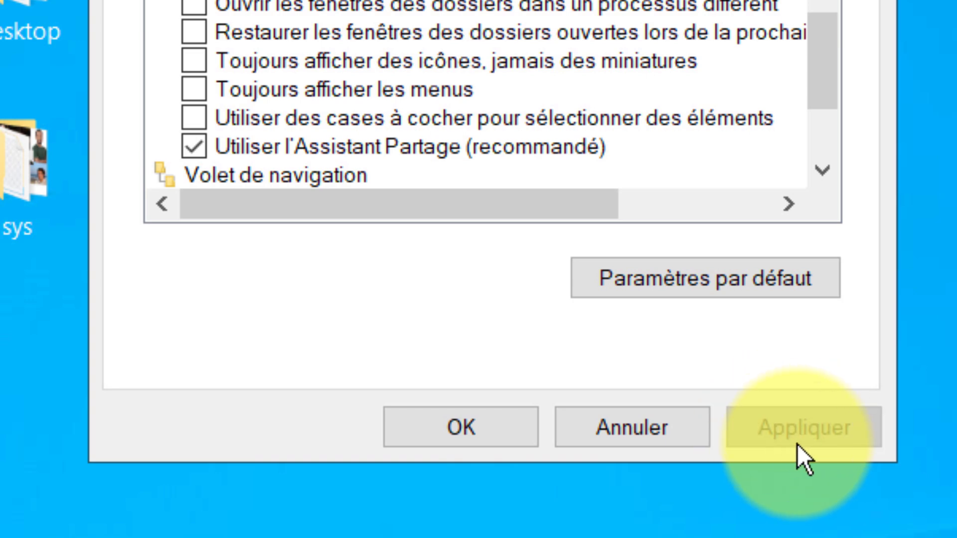
{"action": "left_click", "coordinate": [435, 423]}
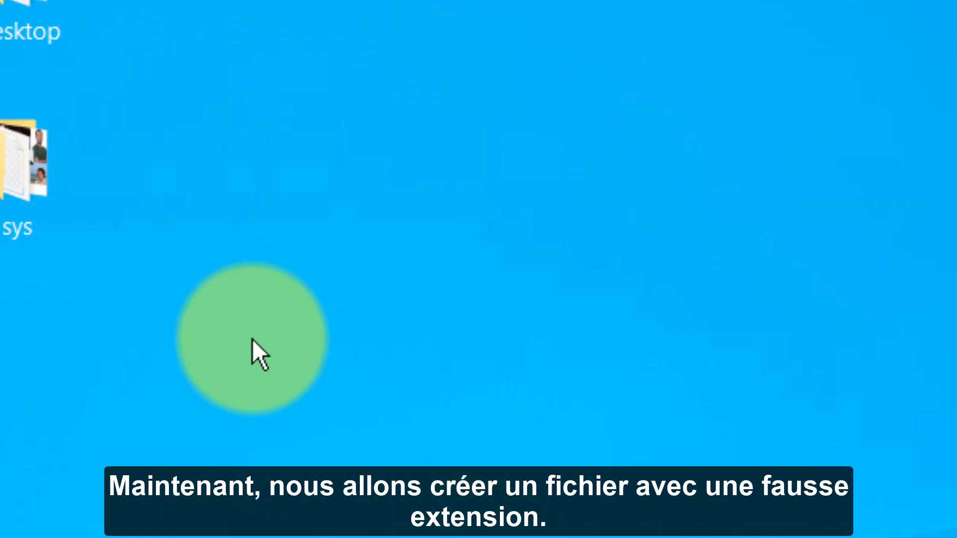
Create a new text document on the desktop named test.abc, accepting the change of extension.
{"action": "right_click", "coordinate": [190, 313]}
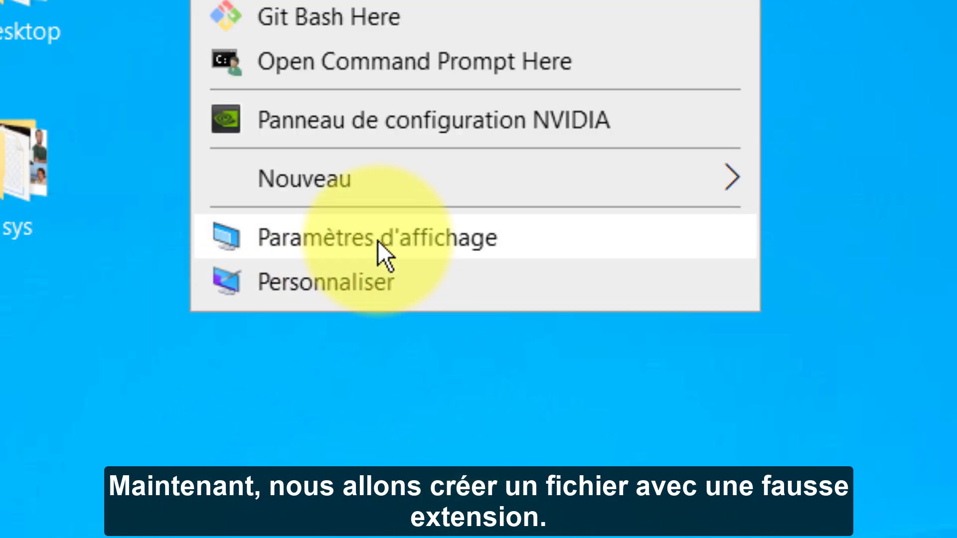
{"action": "mouse_move", "coordinate": [384, 190]}
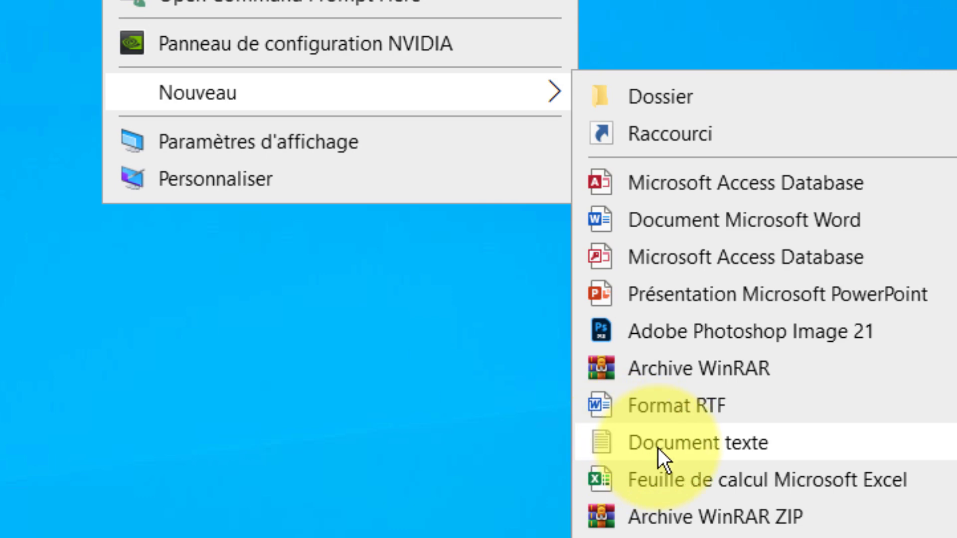
{"action": "left_click", "coordinate": [658, 448]}
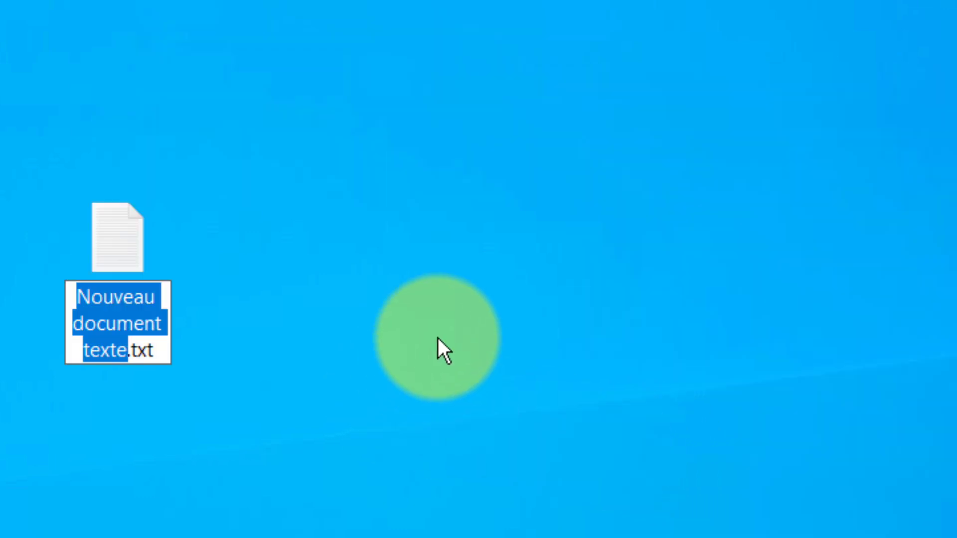
{"action": "type", "text": "test.abc"}
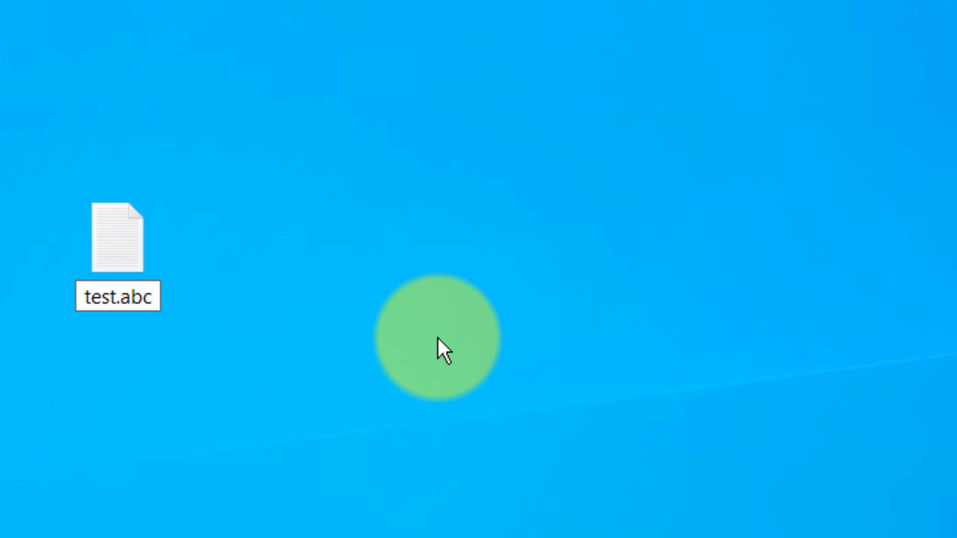
{"action": "key", "text": "Return"}
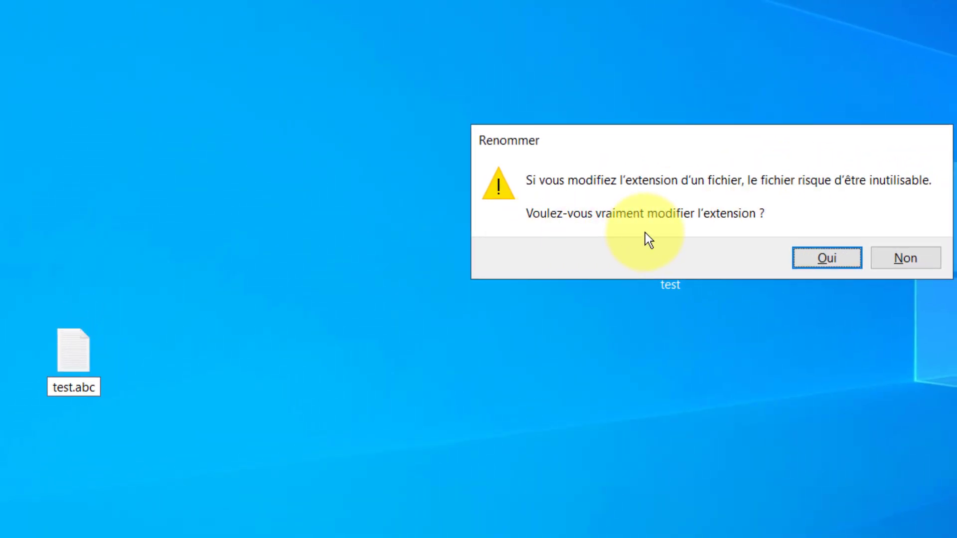
{"action": "left_click", "coordinate": [841, 262]}
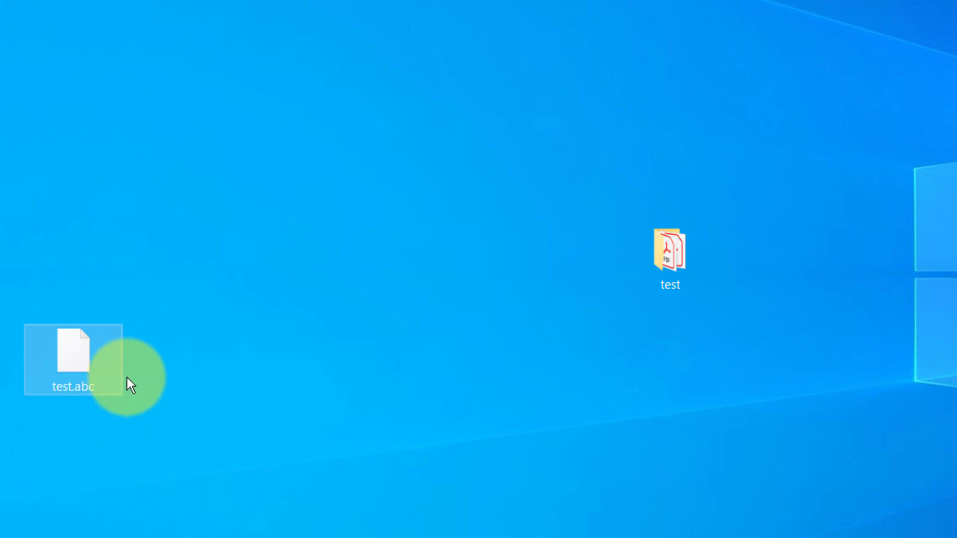
{"action": "left_click", "coordinate": [103, 430]}
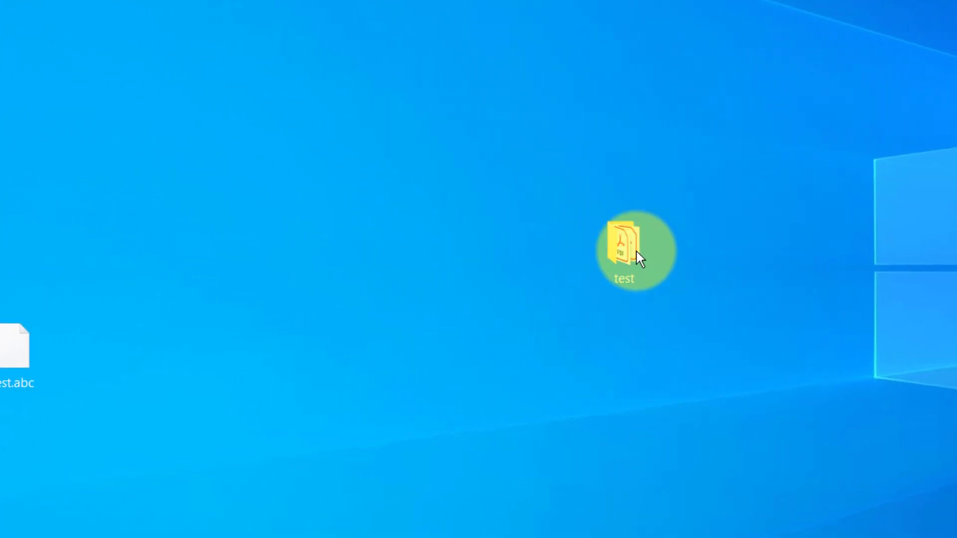
Open the test folder on the desktop and bring up the choice of another application for opening file1.pdf.
{"action": "double_click", "coordinate": [631, 249]}
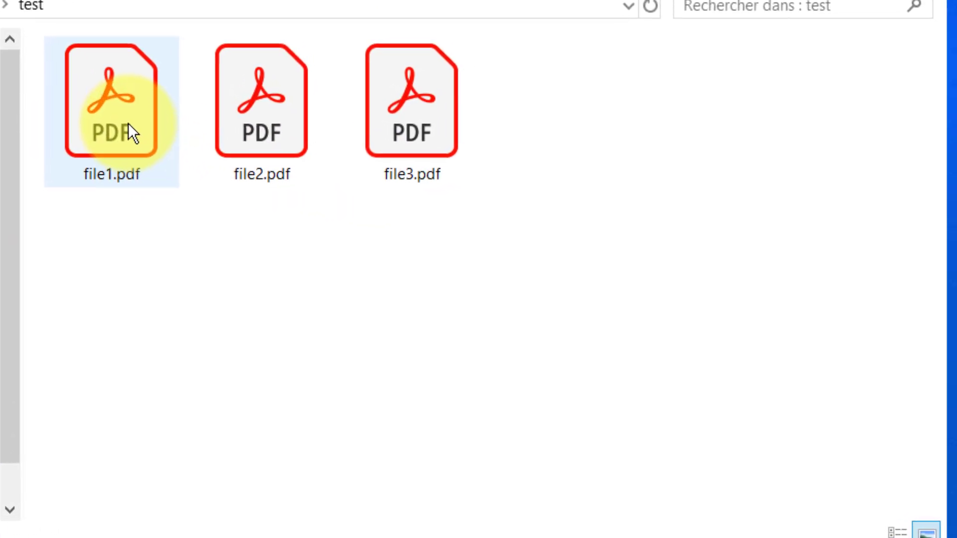
{"action": "mouse_move", "coordinate": [127, 125]}
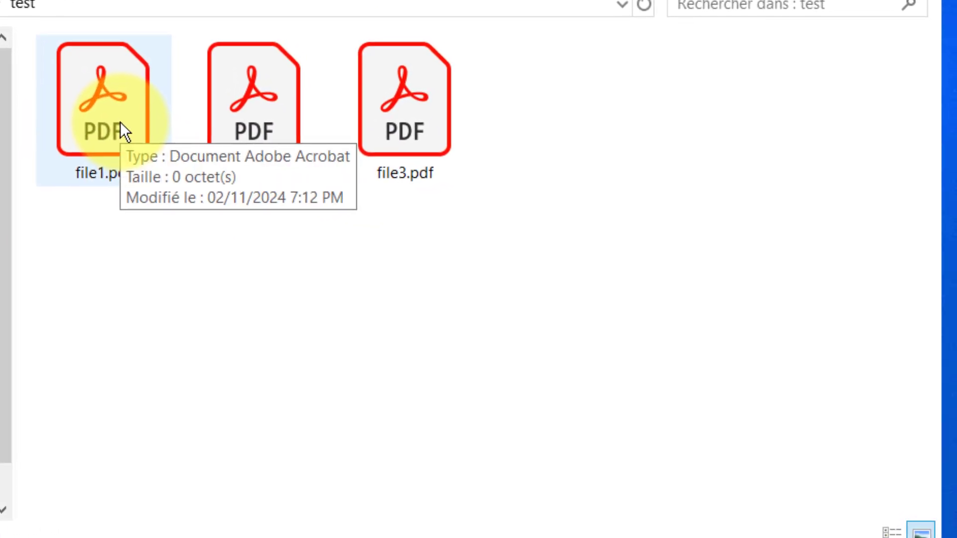
{"action": "right_click", "coordinate": [120, 122]}
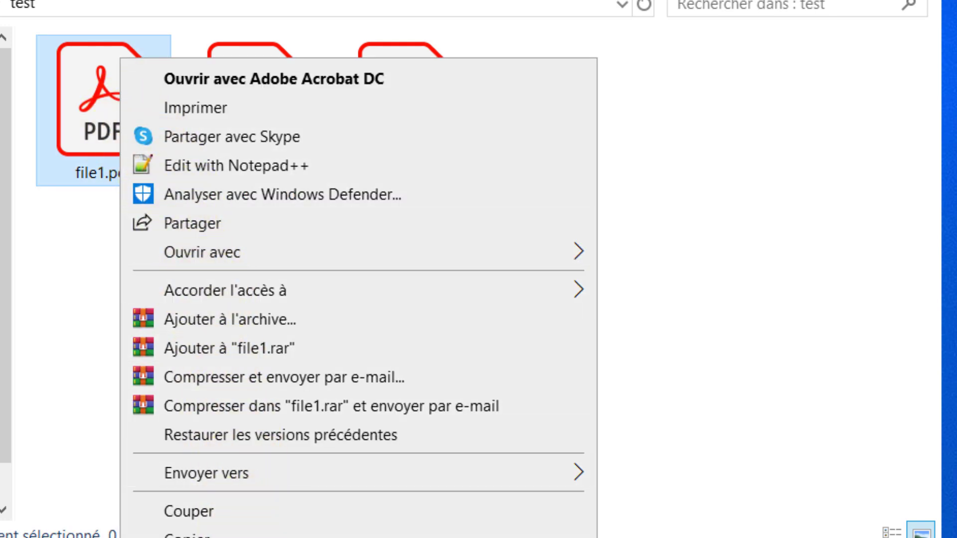
{"action": "mouse_move", "coordinate": [338, 247]}
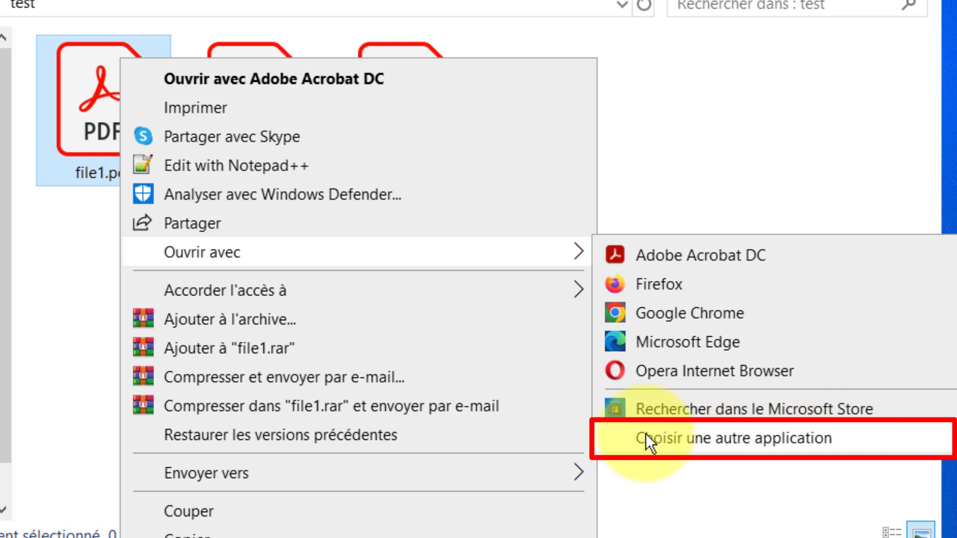
{"action": "left_click", "coordinate": [729, 435]}
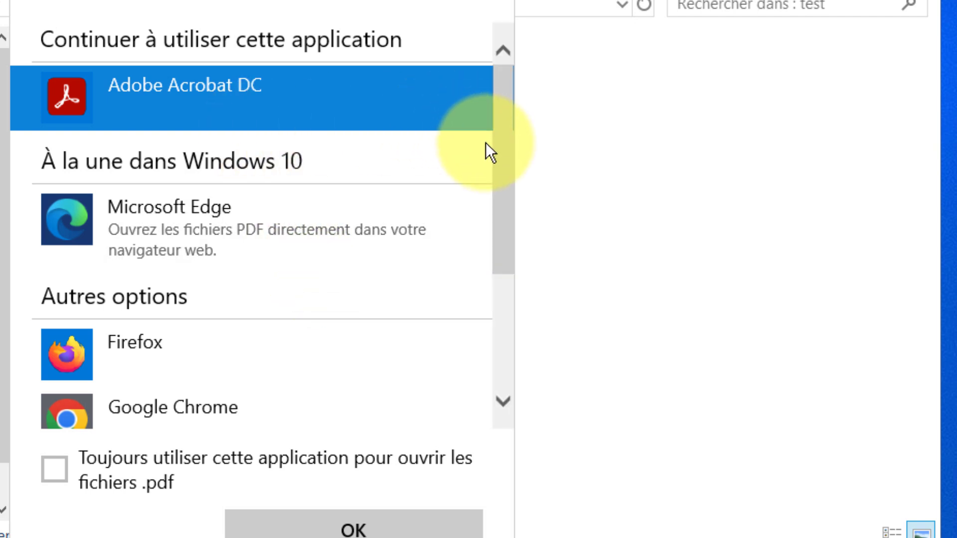
Set the chosen application to always open .pdf files, expand the full application list and browse this PC for another application.
{"action": "left_click_drag", "start_coordinate": [501, 160], "coordinate": [502, 284]}
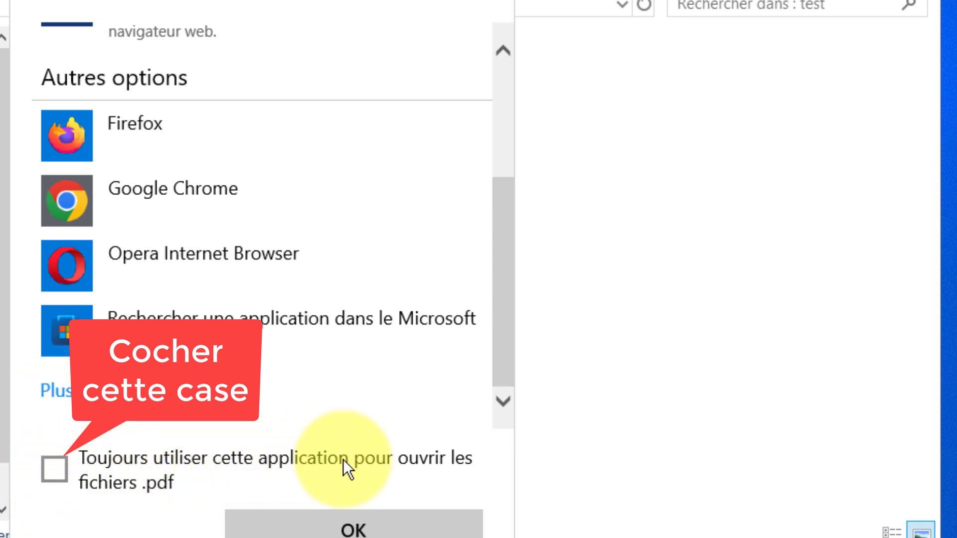
{"action": "left_click", "coordinate": [53, 480]}
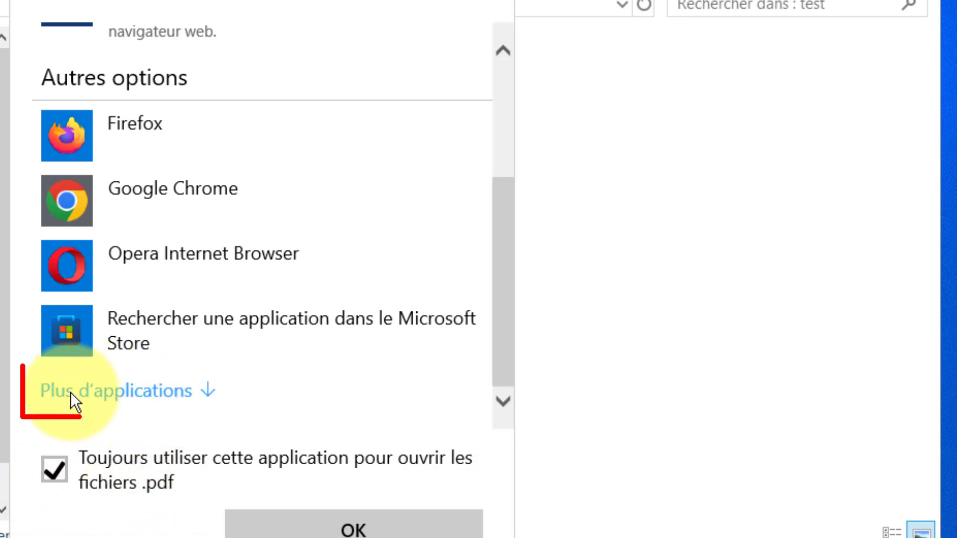
{"action": "left_click", "coordinate": [127, 393]}
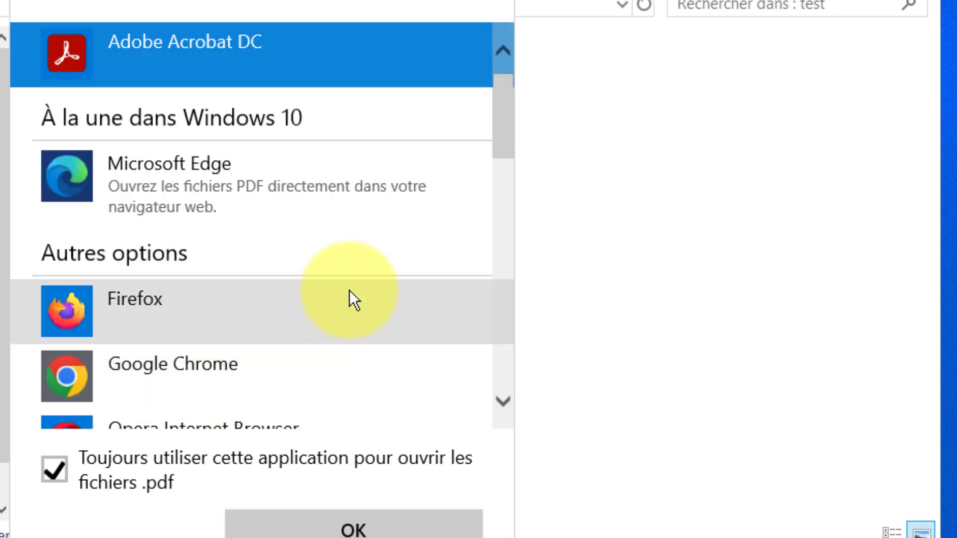
{"action": "left_click_drag", "start_coordinate": [499, 101], "coordinate": [474, 343]}
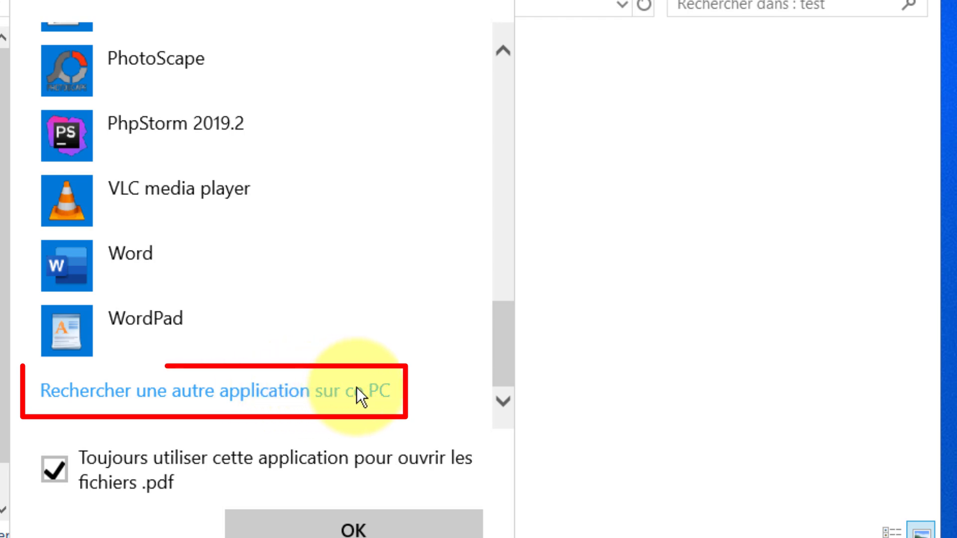
{"action": "left_click", "coordinate": [208, 393]}
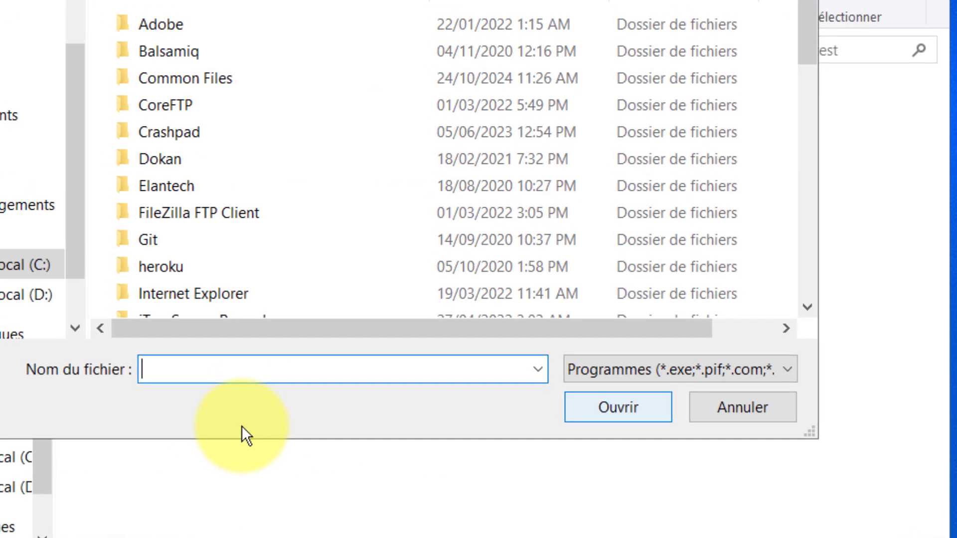
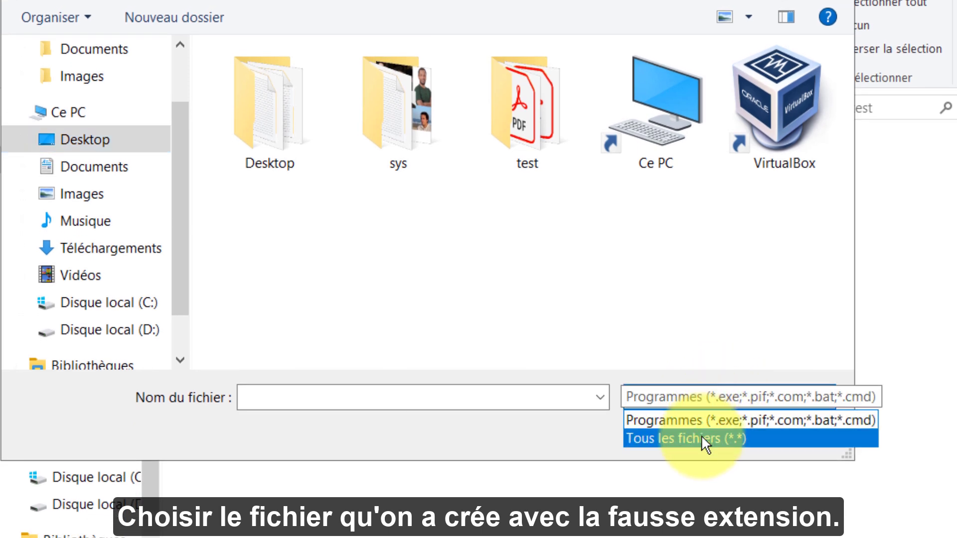
Show all file types on the Desktop, choose test.abc as the application for PDF files, and dismiss the resulting message.
{"action": "left_click", "coordinate": [669, 437]}
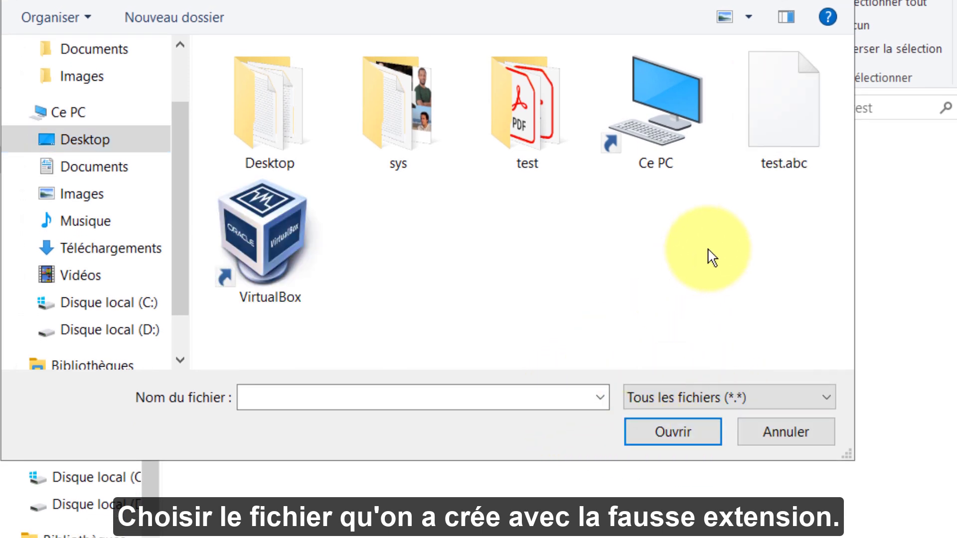
{"action": "left_click", "coordinate": [787, 150]}
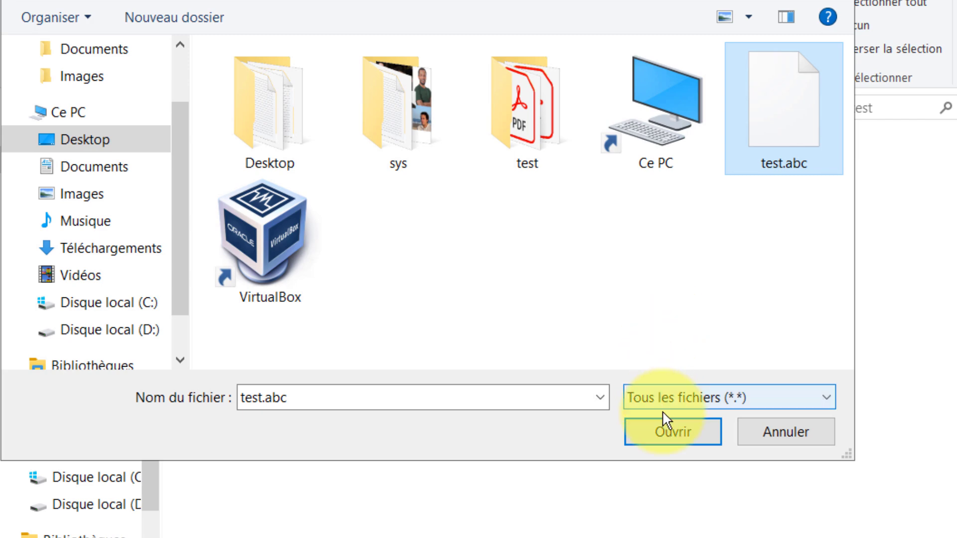
{"action": "left_click", "coordinate": [670, 437]}
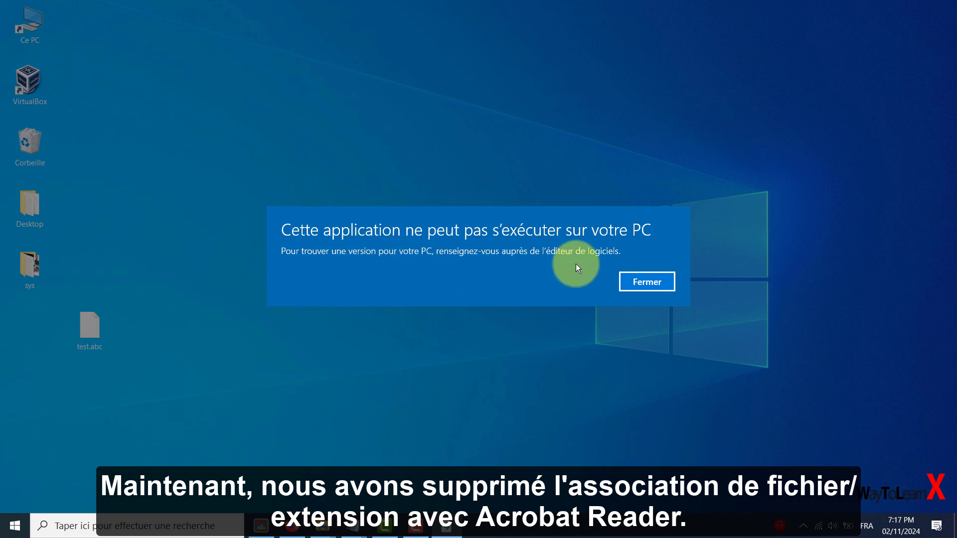
{"action": "left_click", "coordinate": [647, 285]}
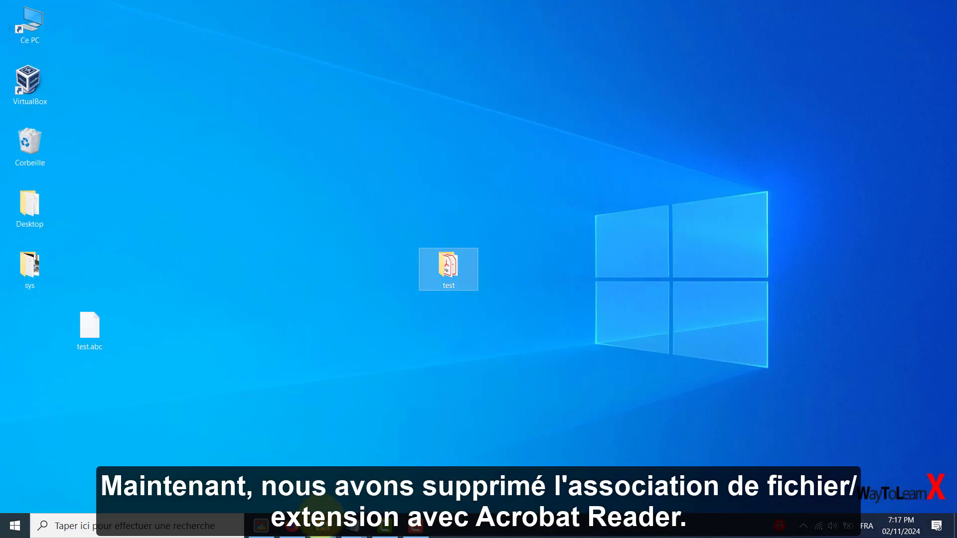
Bring the test folder window back to the front to check the icons of the PDF files.
{"action": "left_click", "coordinate": [323, 527]}
{"action": "left_click", "coordinate": [458, 474]}
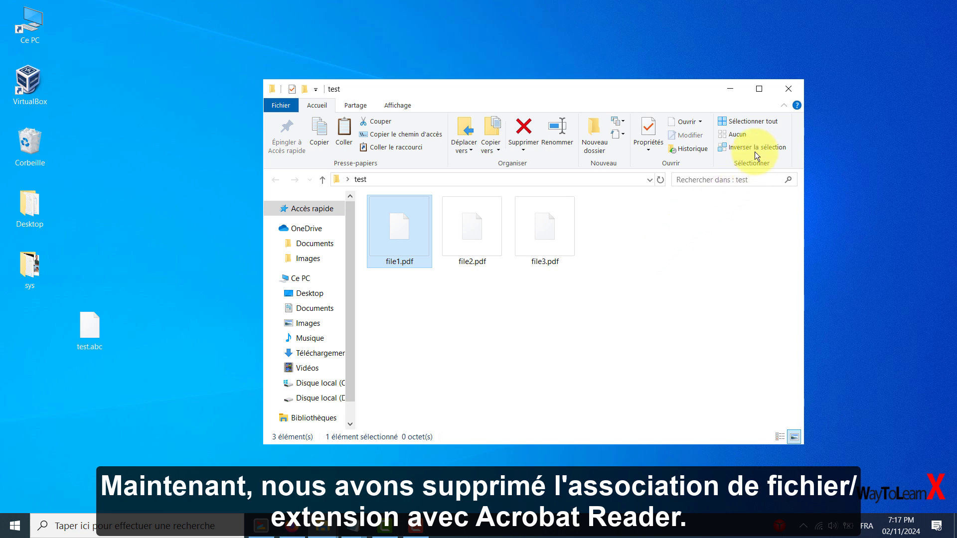
Close the test folder window and delete the dummy file test.abc from the desktop.
{"action": "left_click", "coordinate": [791, 92]}
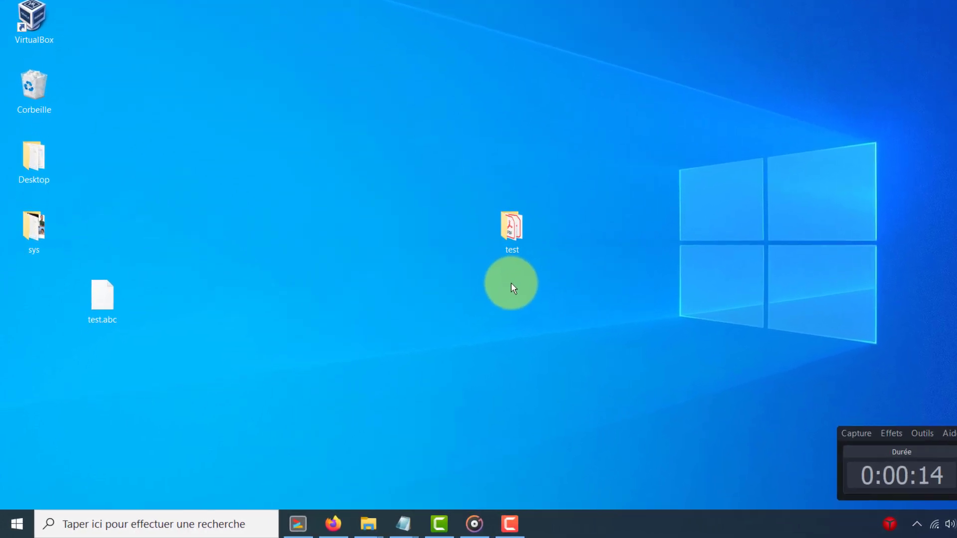
{"action": "left_click", "coordinate": [168, 174]}
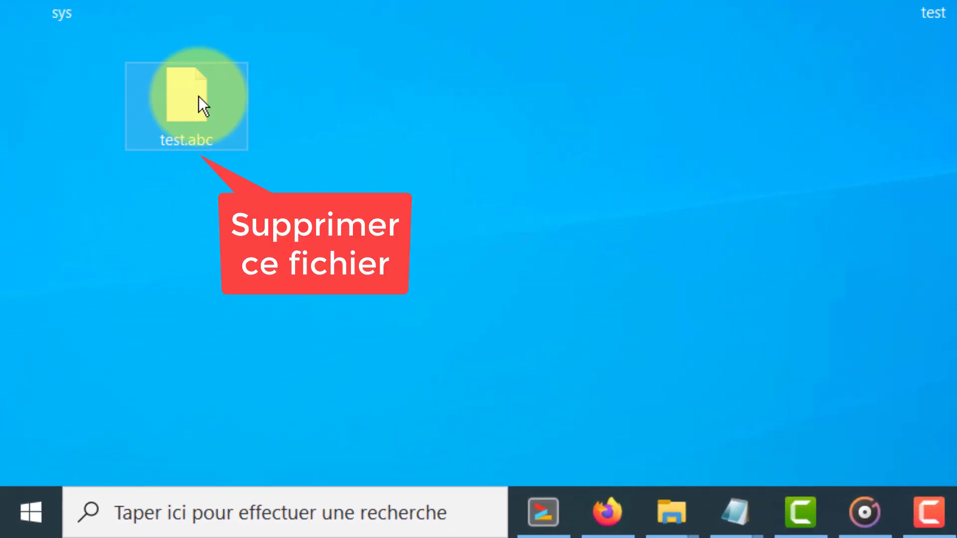
{"action": "right_click", "coordinate": [193, 97]}
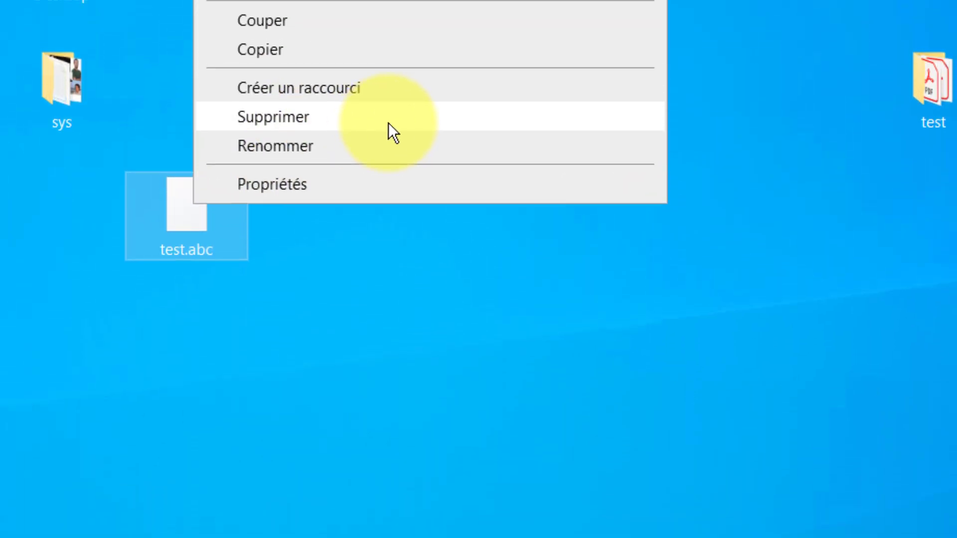
{"action": "left_click", "coordinate": [357, 134]}
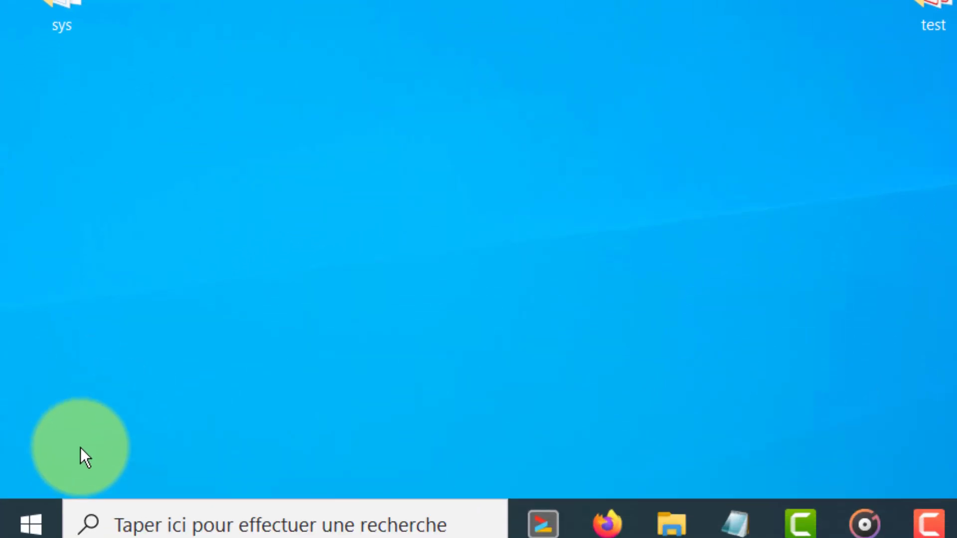
Bring up the computer's power options, which include restarting Windows.
{"action": "left_click", "coordinate": [42, 525]}
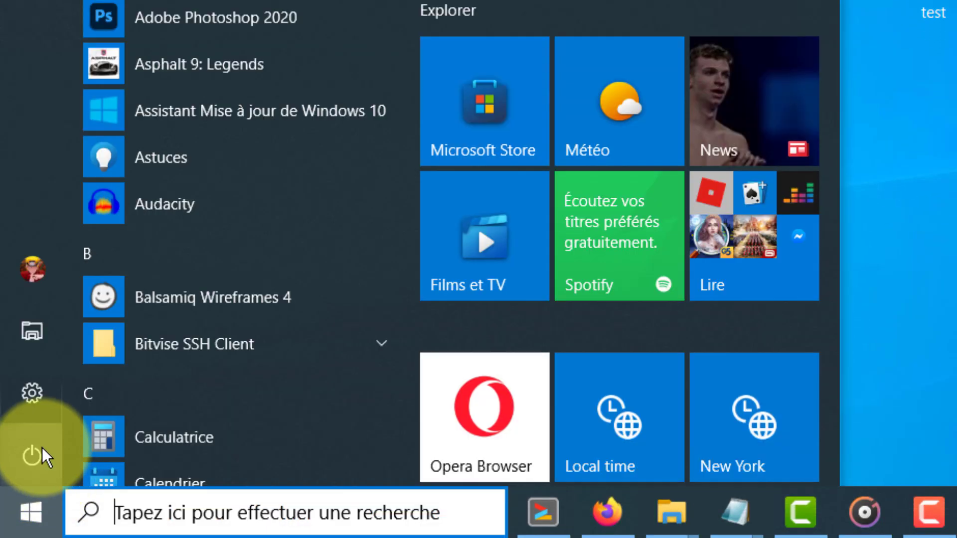
{"action": "left_click", "coordinate": [43, 448]}
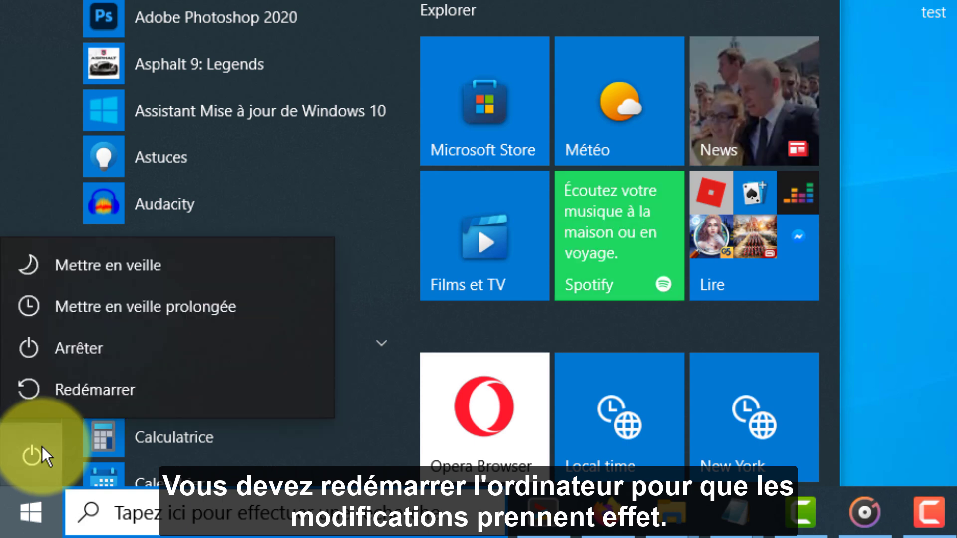